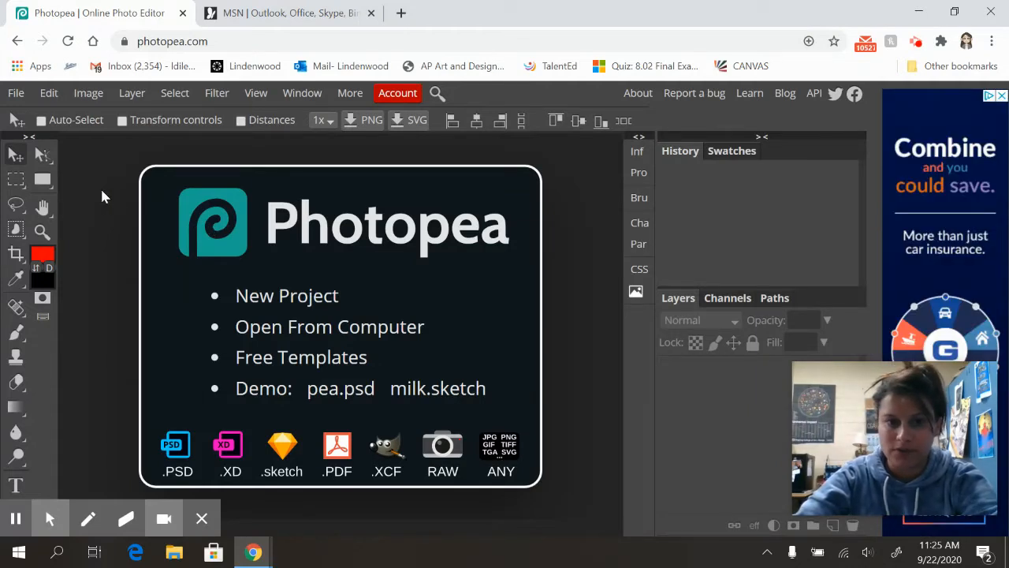
{"action": "left_click", "coordinate": [1002, 96]}
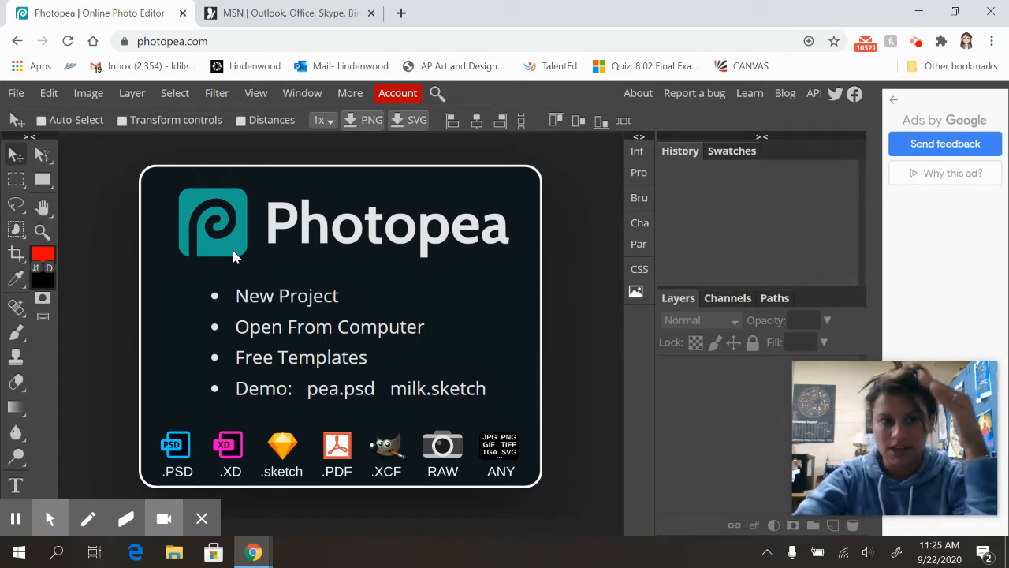
{"action": "left_click", "coordinate": [43, 93]}
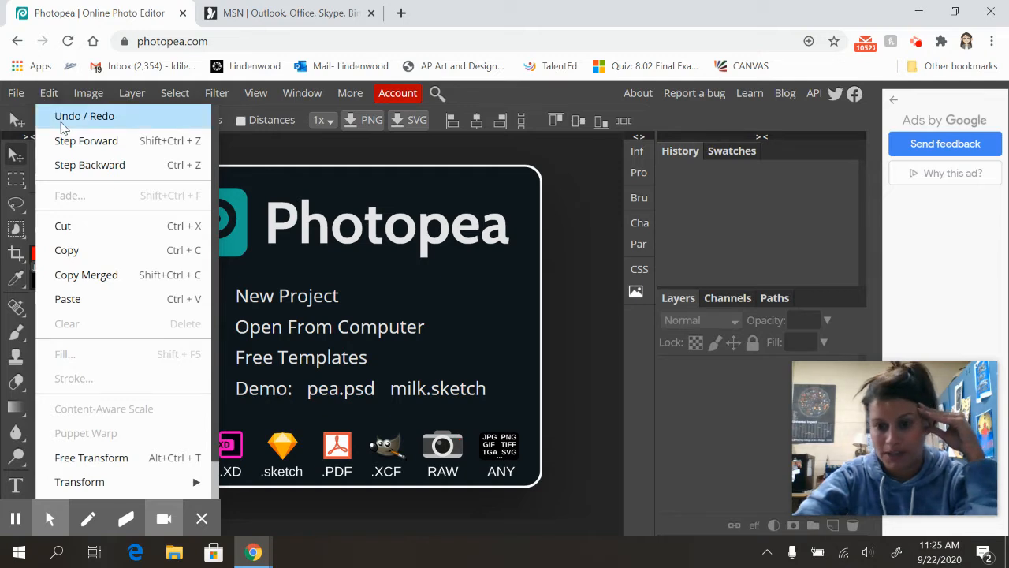
{"action": "left_click", "coordinate": [586, 272]}
{"action": "right_click", "coordinate": [586, 272]}
{"action": "left_click", "coordinate": [594, 234]}
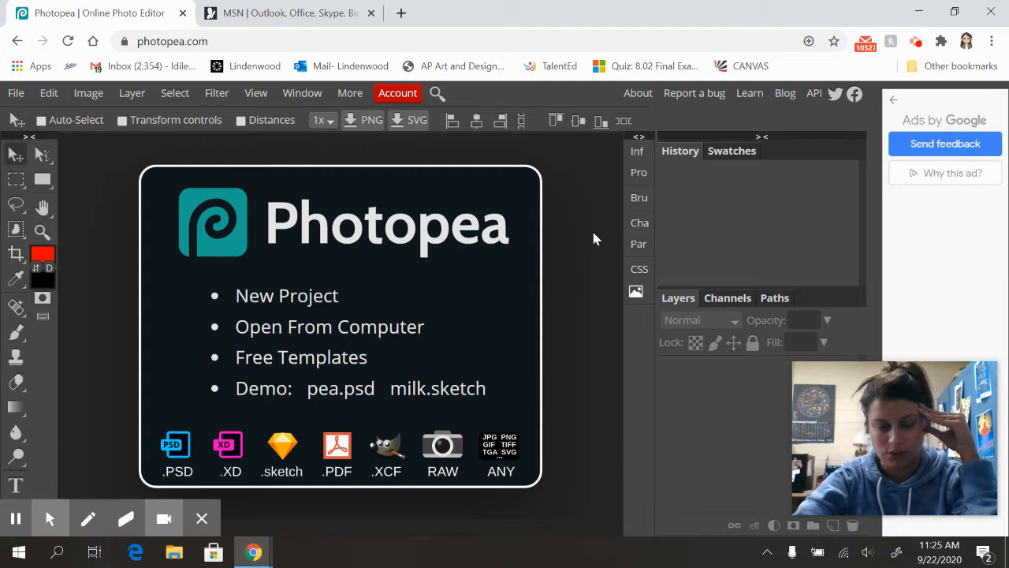
Open the working image of the bearded man in glasses from the Desktop folder.
{"action": "left_click", "coordinate": [19, 96]}
{"action": "left_click", "coordinate": [34, 138]}
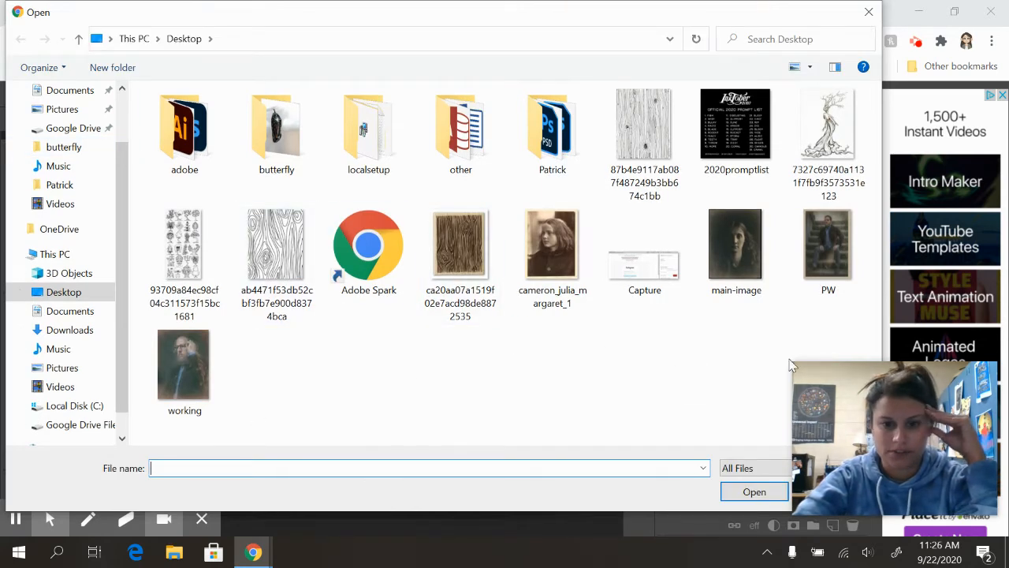
{"action": "left_click", "coordinate": [193, 371]}
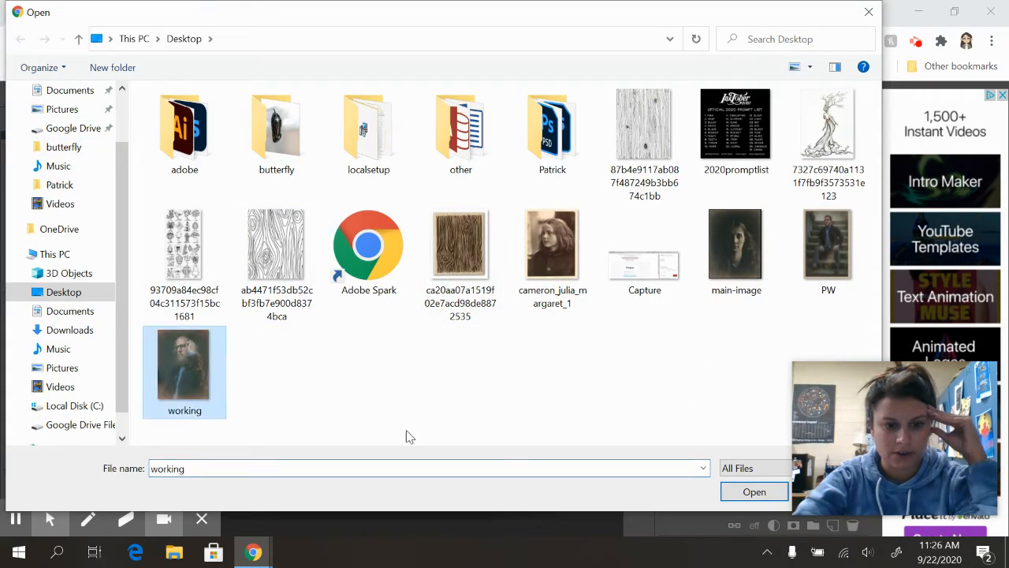
{"action": "left_click", "coordinate": [757, 493]}
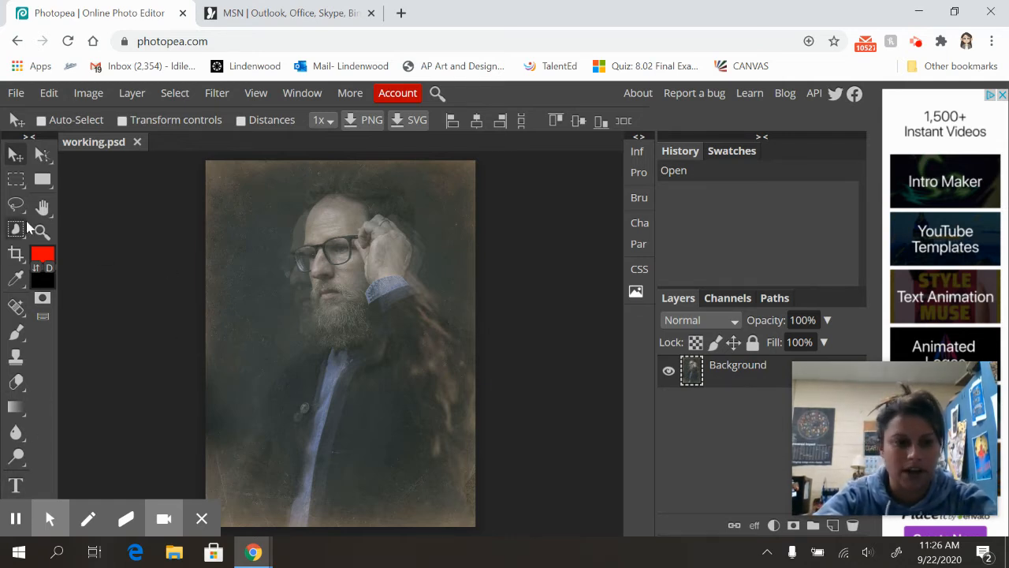
Make a rectangular selection around the man's head, raised hand and upper chest with Rectangle Select.
{"action": "left_click", "coordinate": [15, 183]}
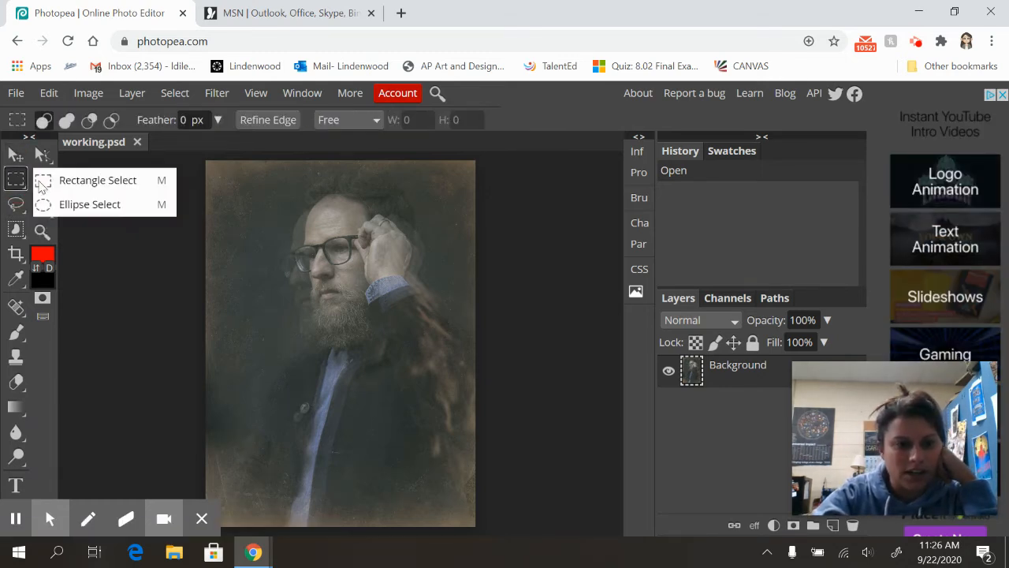
{"action": "left_click", "coordinate": [40, 183]}
{"action": "left_click_drag", "start_coordinate": [217, 166], "coordinate": [457, 388]}
{"action": "left_click", "coordinate": [472, 332]}
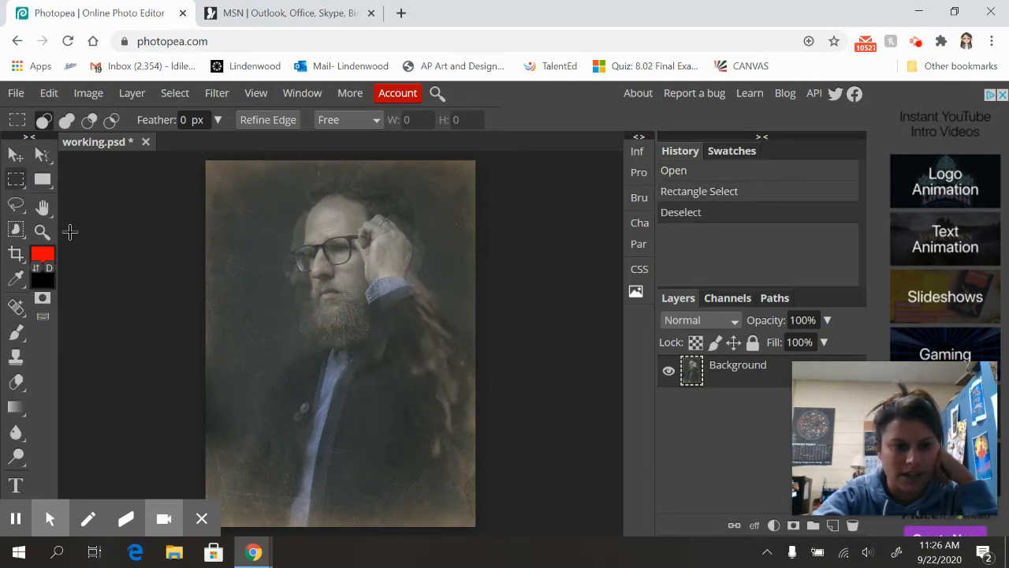
{"action": "left_click_drag", "start_coordinate": [274, 189], "coordinate": [455, 379]}
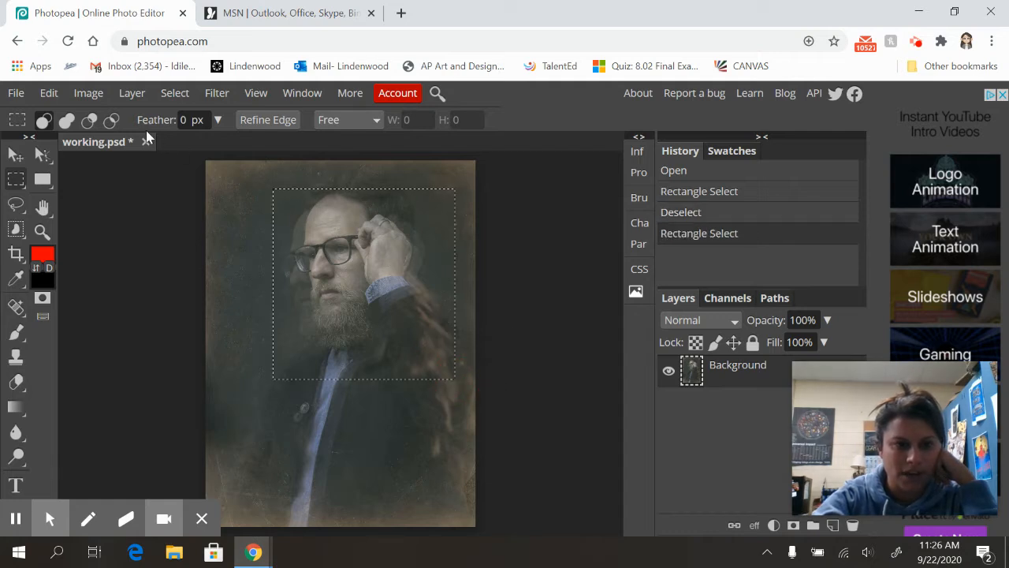
Apply an Exposure adjustment to the selected rectangle to deepen its dark tones, and clear the selection.
{"action": "left_click", "coordinate": [88, 93]}
{"action": "mouse_move", "coordinate": [197, 117]}
{"action": "left_click", "coordinate": [282, 174]}
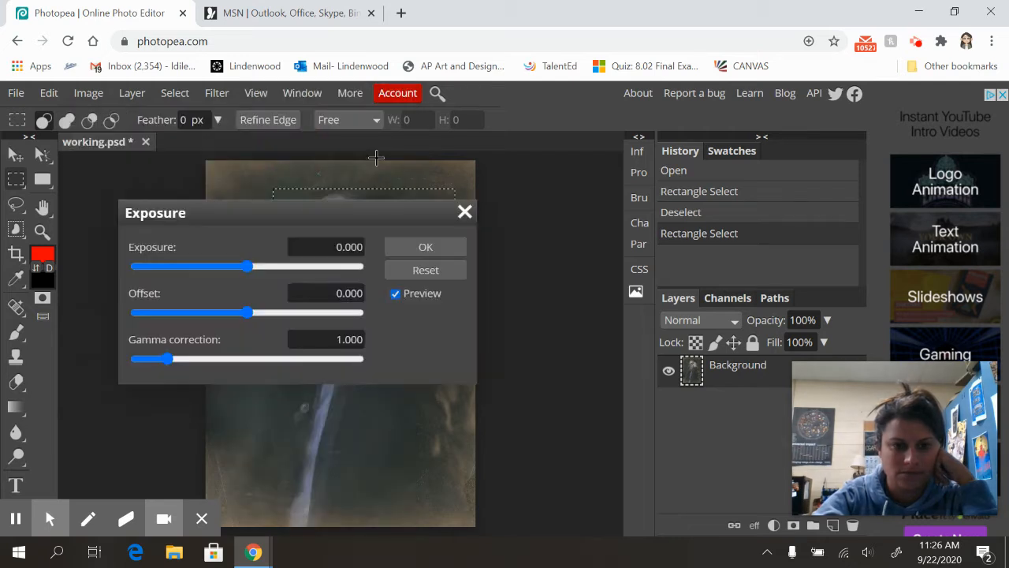
{"action": "left_click_drag", "start_coordinate": [385, 213], "coordinate": [770, 163]}
{"action": "mouse_move", "coordinate": [641, 218]}
{"action": "left_mouse_down"}
{"action": "mouse_move", "coordinate": [603, 219]}
{"action": "mouse_move", "coordinate": [662, 223]}
{"action": "mouse_move", "coordinate": [640, 226]}
{"action": "left_mouse_up"}
{"action": "mouse_move", "coordinate": [637, 263]}
{"action": "left_mouse_down"}
{"action": "mouse_move", "coordinate": [646, 270]}
{"action": "mouse_move", "coordinate": [631, 271]}
{"action": "left_mouse_up"}
{"action": "left_click", "coordinate": [818, 197]}
{"action": "left_click", "coordinate": [574, 226]}
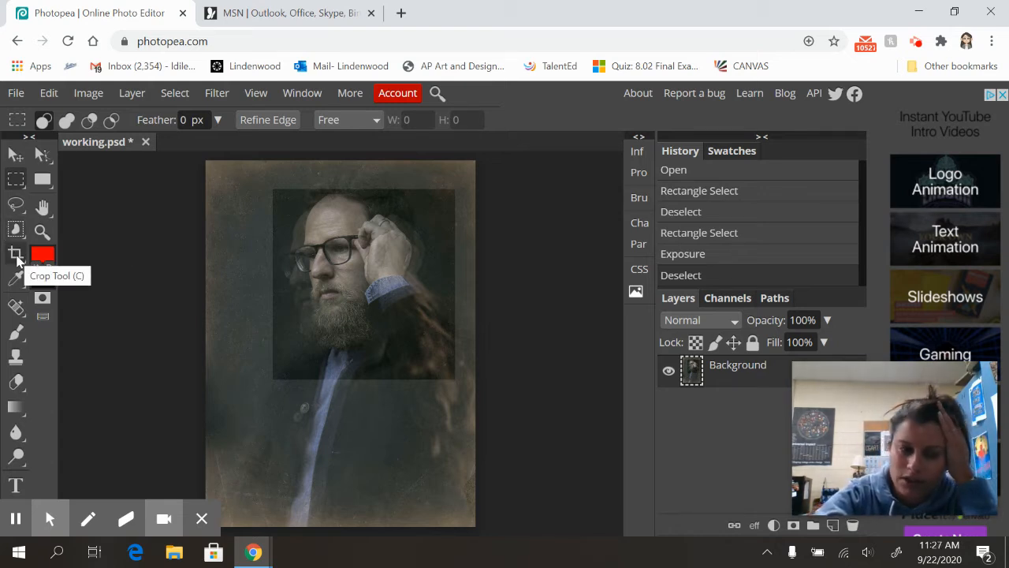
Sample foreground colours with the Eyedropper from the backdrop, jacket and face, ending on the blue shirt cuff.
{"action": "left_click", "coordinate": [17, 287]}
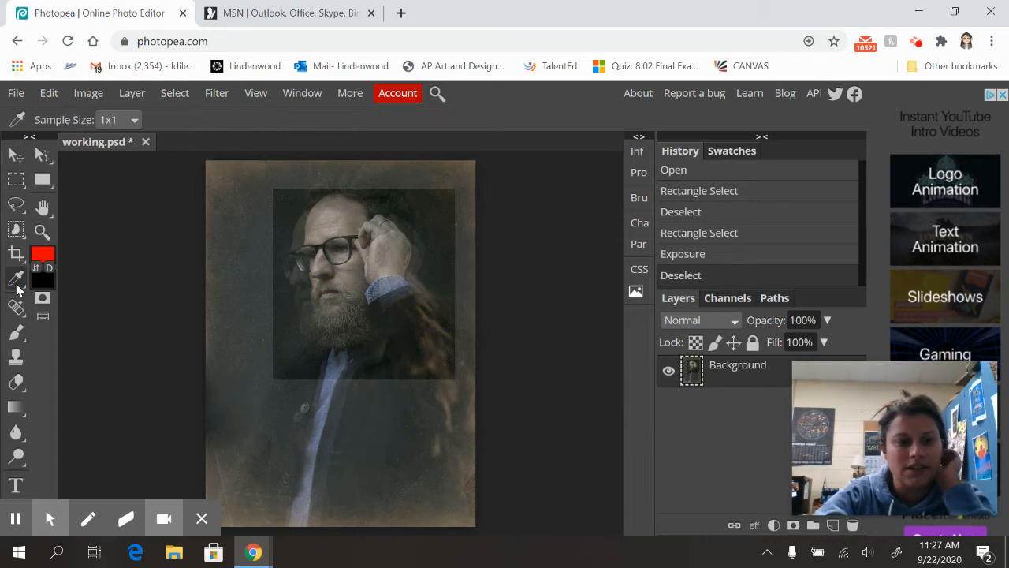
{"action": "left_click", "coordinate": [288, 301]}
{"action": "left_click", "coordinate": [406, 347]}
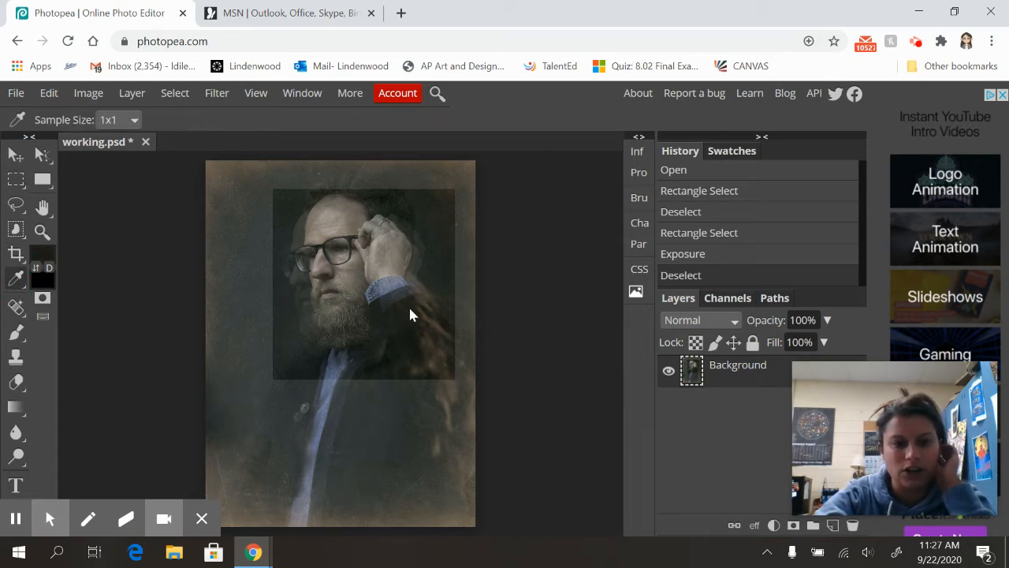
{"action": "left_click", "coordinate": [394, 287]}
{"action": "left_click", "coordinate": [367, 282]}
{"action": "left_click", "coordinate": [353, 268]}
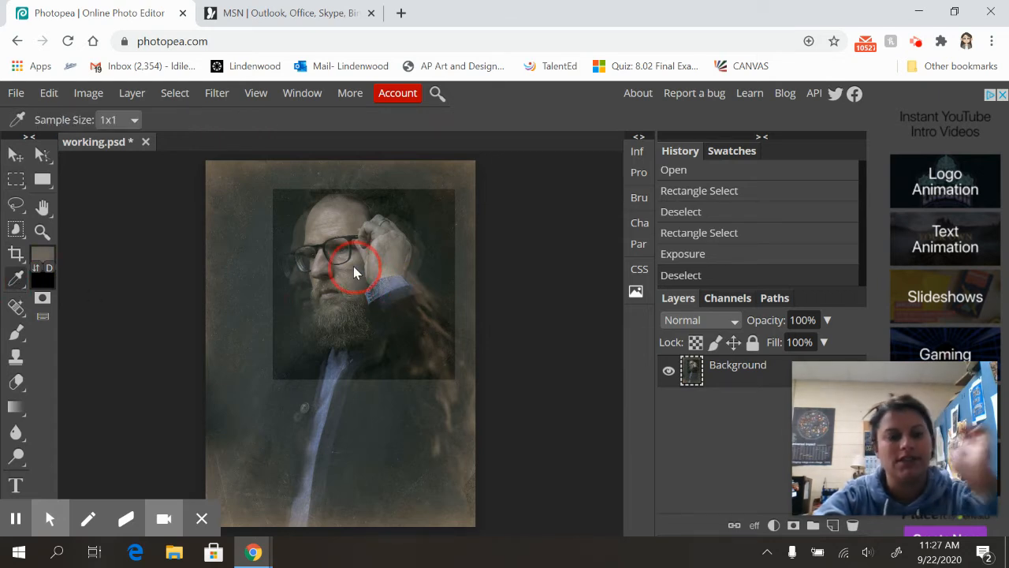
{"action": "left_click", "coordinate": [241, 232]}
{"action": "left_click", "coordinate": [329, 231]}
{"action": "left_click", "coordinate": [322, 308]}
{"action": "left_click", "coordinate": [383, 294]}
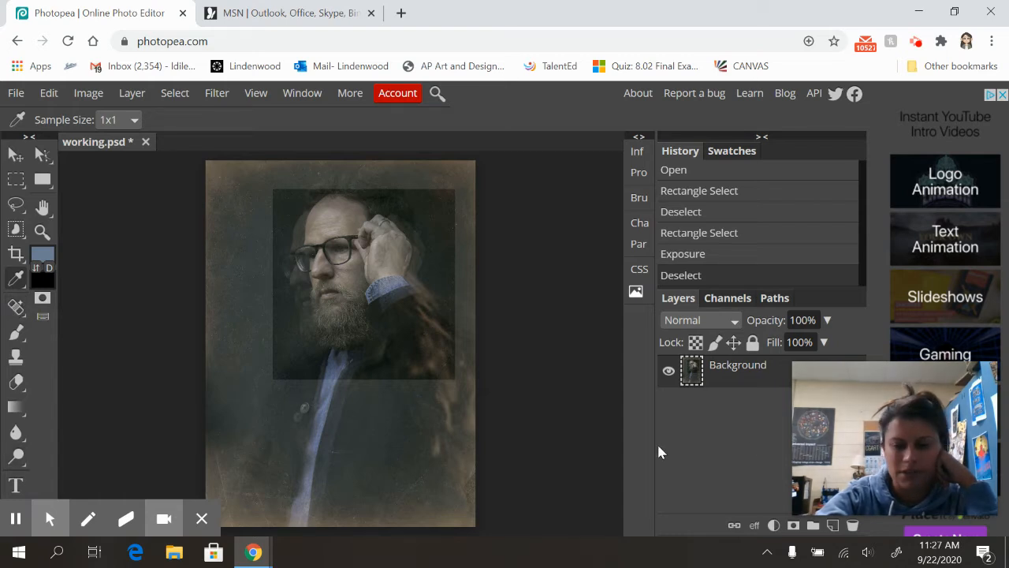
{"action": "mouse_move", "coordinate": [824, 372]}
{"action": "left_click_drag", "start_coordinate": [830, 380], "coordinate": [814, 186]}
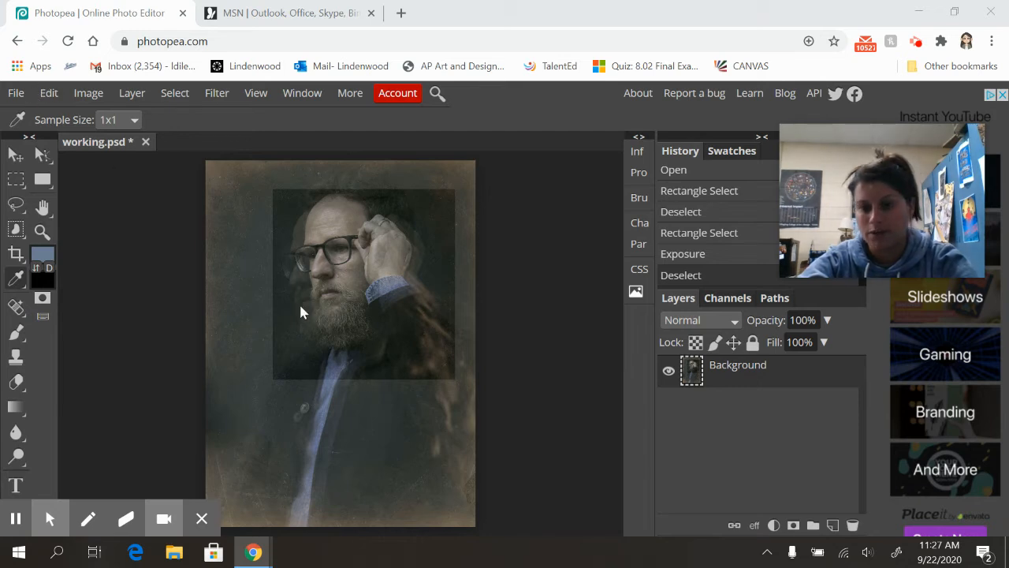
Place the brown wood-grain image from the Desktop into the portrait document as a smart object.
{"action": "left_click", "coordinate": [14, 94]}
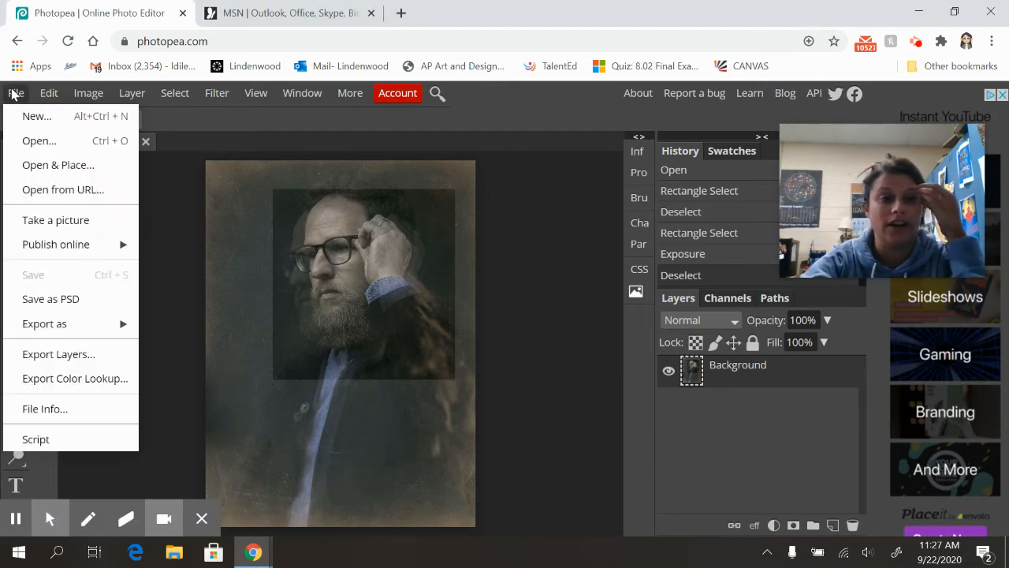
{"action": "left_click", "coordinate": [60, 165]}
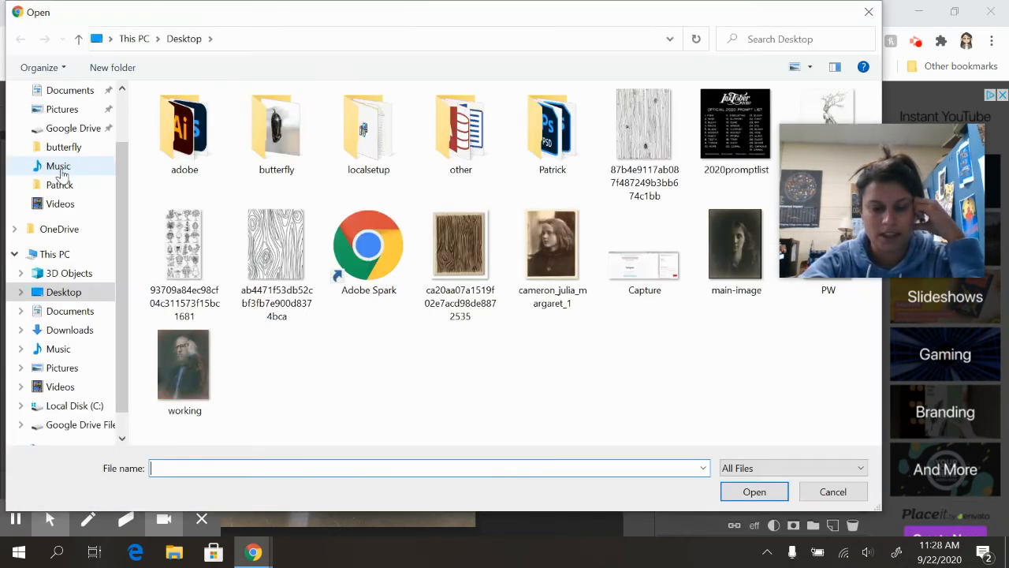
{"action": "double_click", "coordinate": [497, 258]}
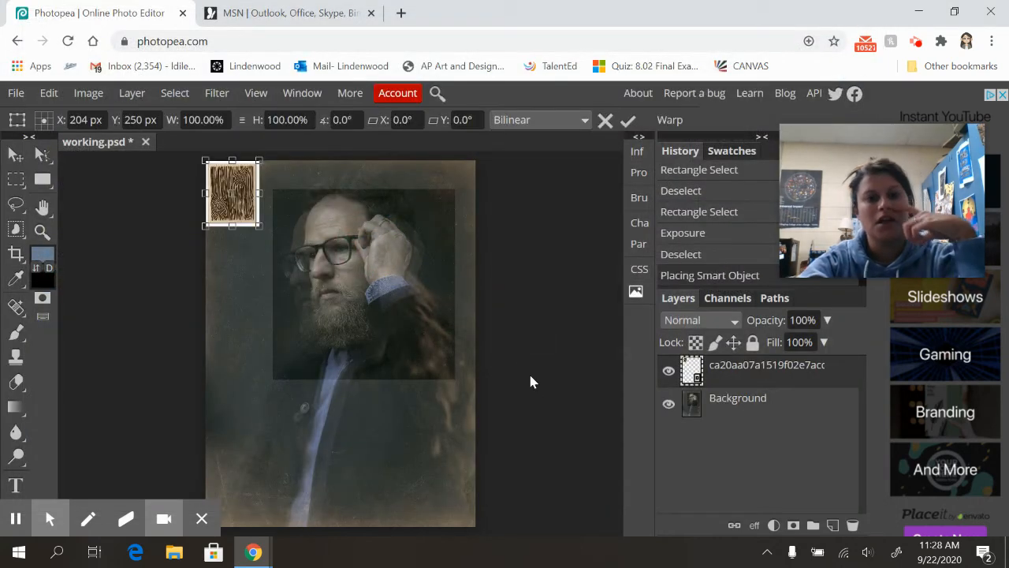
Enlarge the placed wood-grain image to about 681% width and 666% height so it covers the whole canvas.
{"action": "left_click_drag", "start_coordinate": [259, 226], "coordinate": [530, 551]}
{"action": "left_click_drag", "start_coordinate": [205, 161], "coordinate": [167, 120]}
{"action": "left_click_drag", "start_coordinate": [312, 272], "coordinate": [315, 293]}
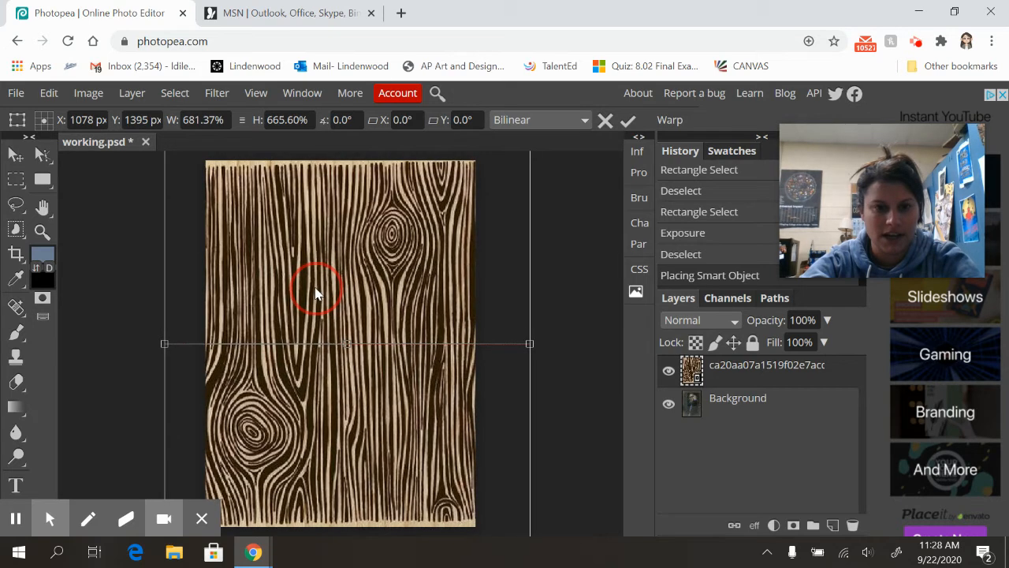
{"action": "key", "text": "Return"}
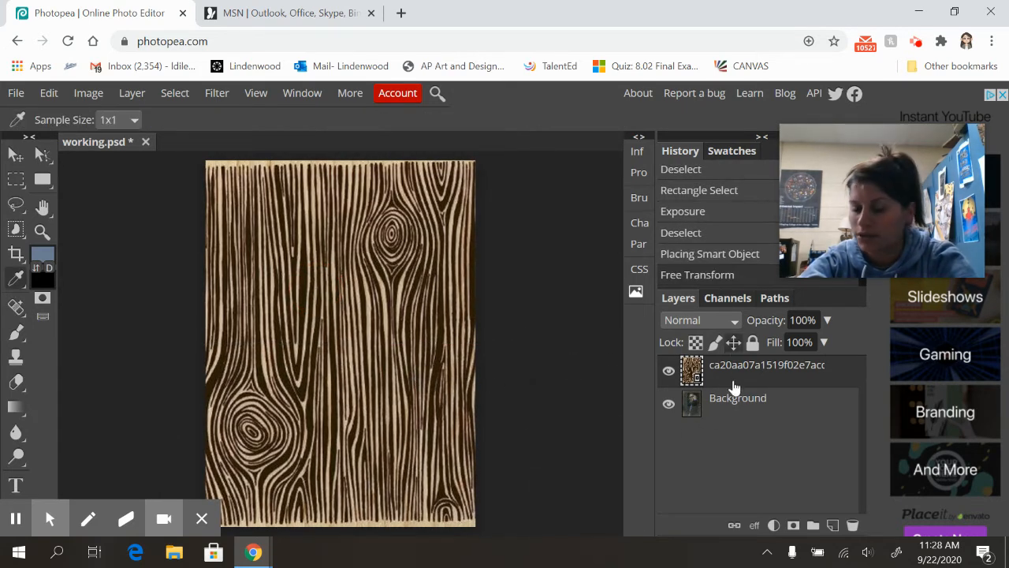
Set the wood-grain layer's blend mode to Screen.
{"action": "left_click", "coordinate": [668, 372]}
{"action": "left_click", "coordinate": [668, 372]}
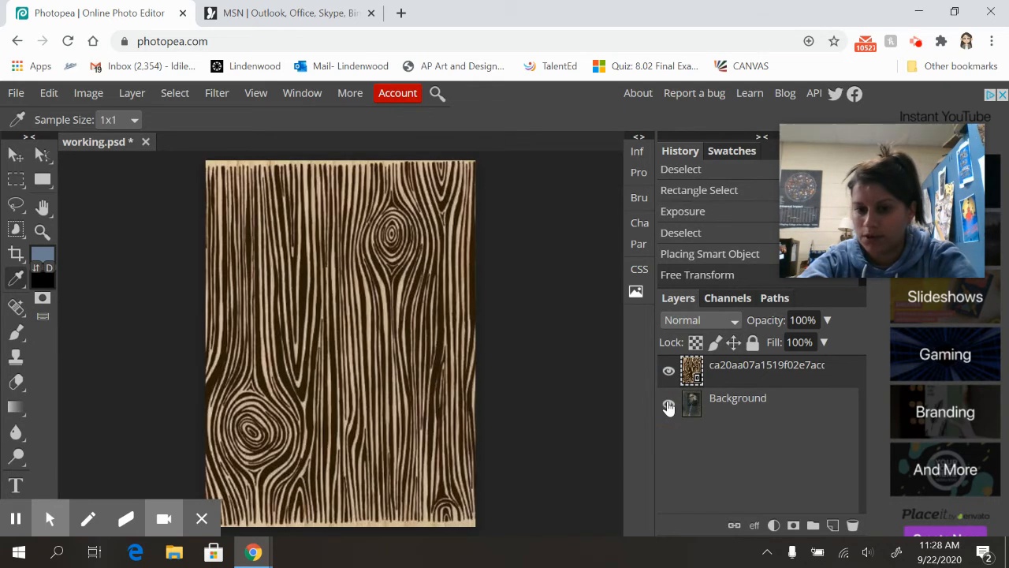
{"action": "left_click", "coordinate": [735, 320]}
{"action": "left_click", "coordinate": [735, 321]}
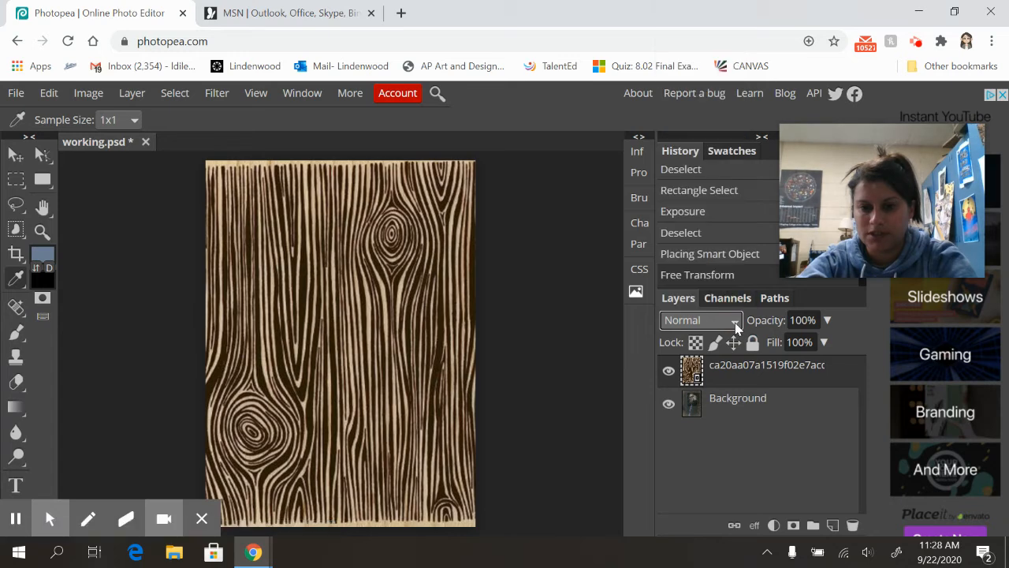
{"action": "left_click", "coordinate": [735, 321]}
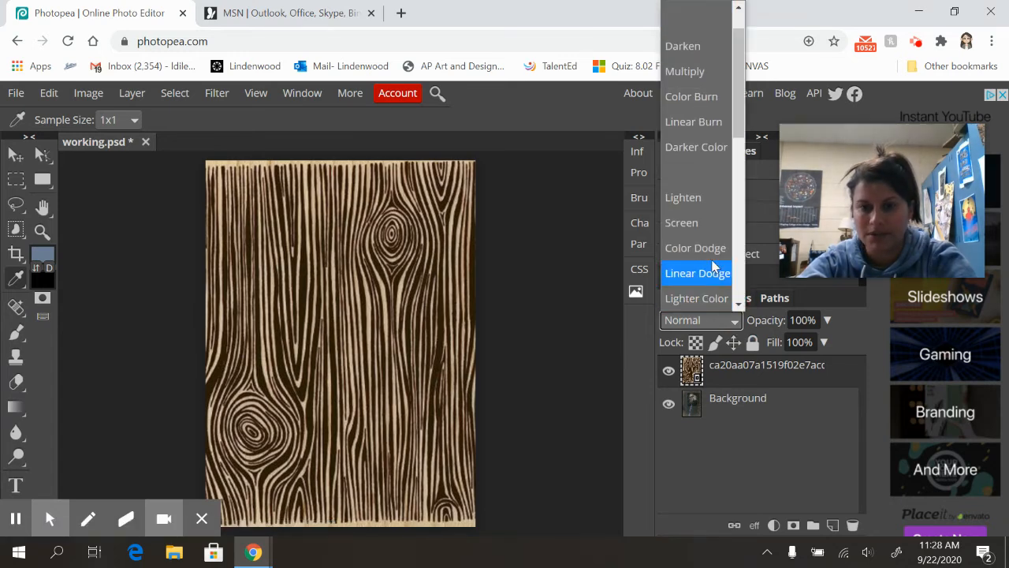
{"action": "left_click", "coordinate": [700, 223]}
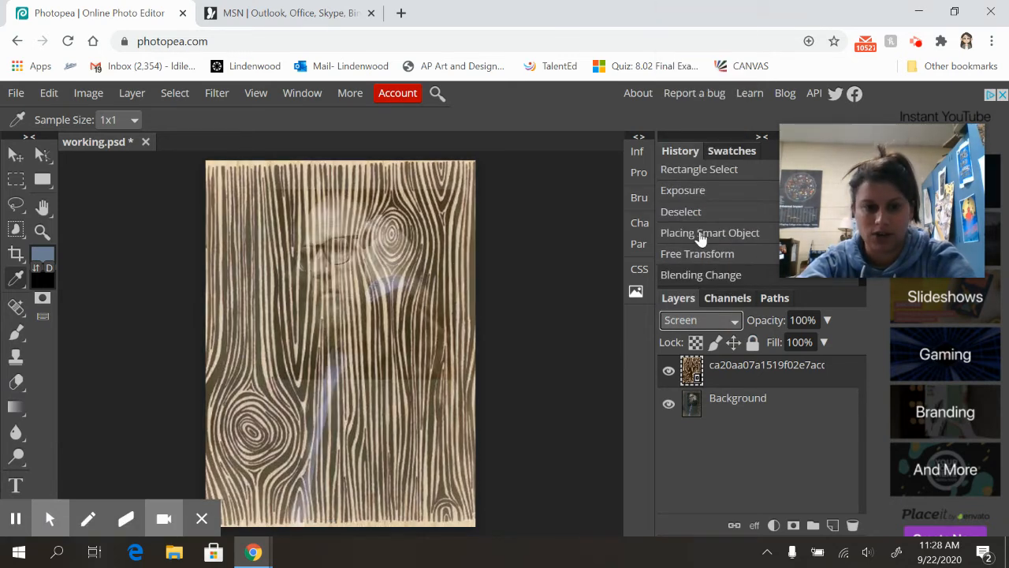
Lower the wood-grain layer's opacity to 22%.
{"action": "left_click", "coordinate": [827, 320]}
{"action": "left_click_drag", "start_coordinate": [823, 344], "coordinate": [773, 342]}
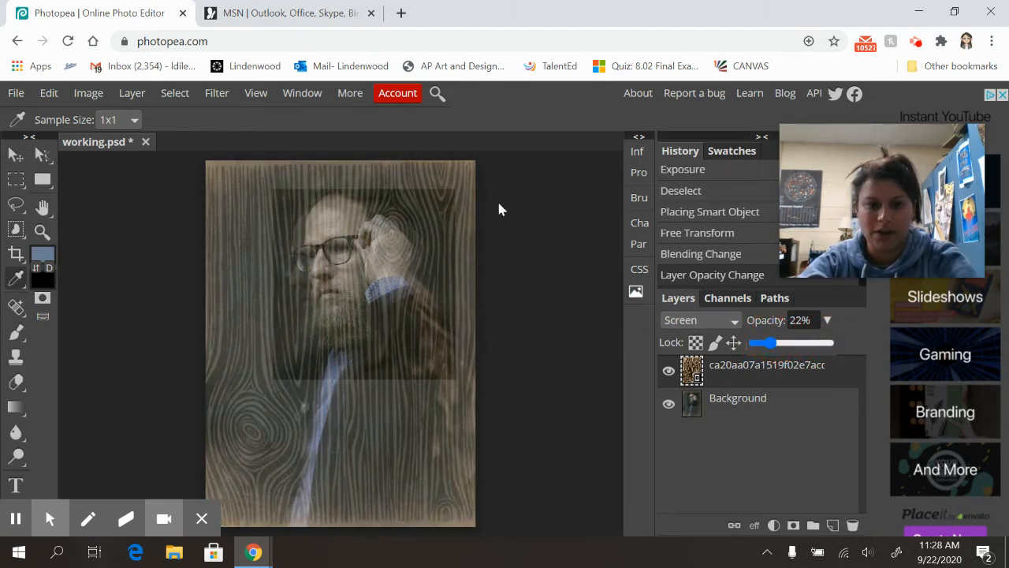
{"action": "left_click_drag", "start_coordinate": [772, 345], "coordinate": [777, 351]}
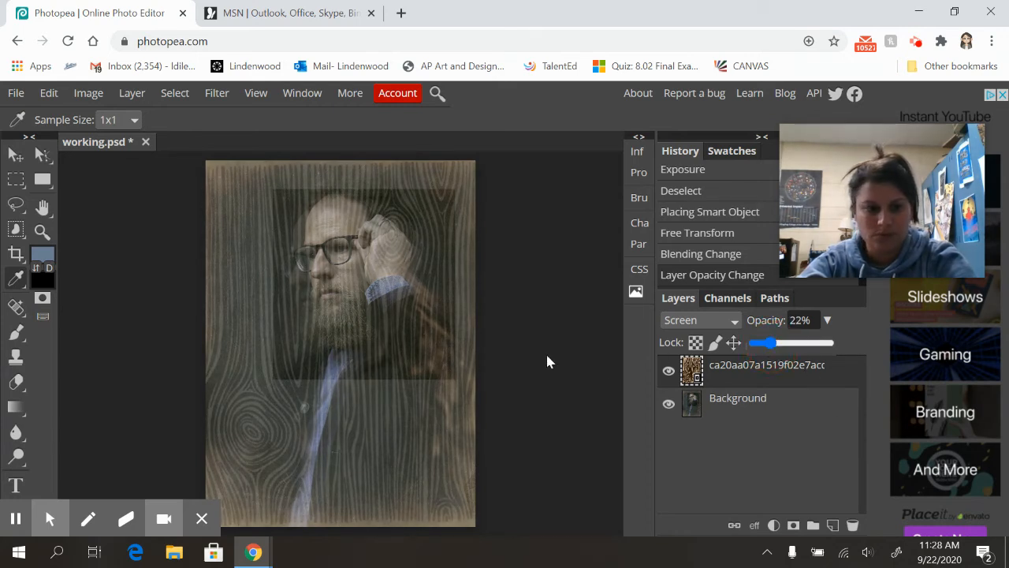
Rasterize the wood-grain layer and erase a stroke from the jacket shoulder to the beard with a smaller Eraser tip.
{"action": "left_click", "coordinate": [15, 309]}
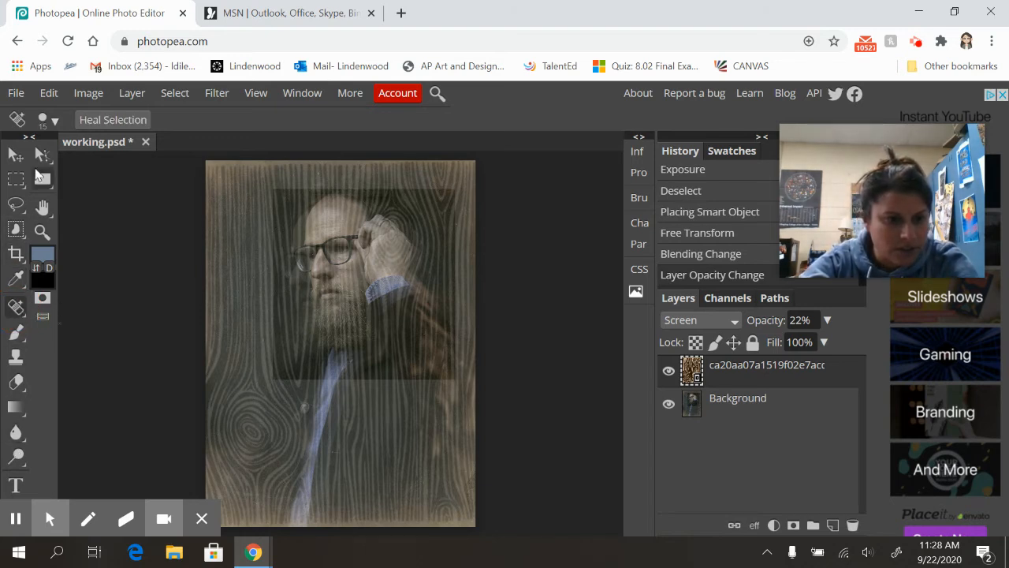
{"action": "left_click", "coordinate": [16, 381]}
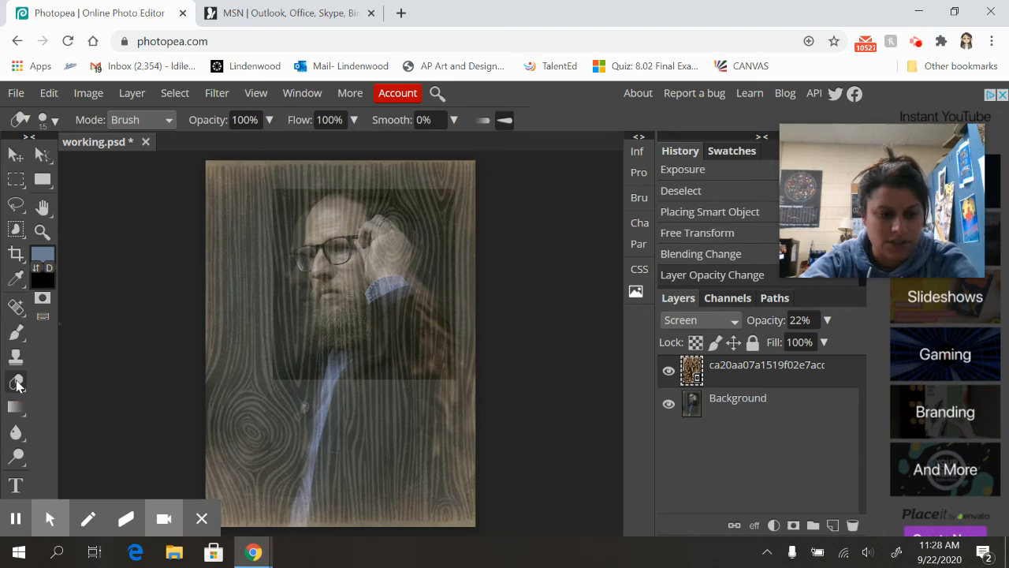
{"action": "key", "text": "bracketleft"}
{"action": "key", "text": "bracketleft"}
{"action": "key", "text": "bracketleft"}
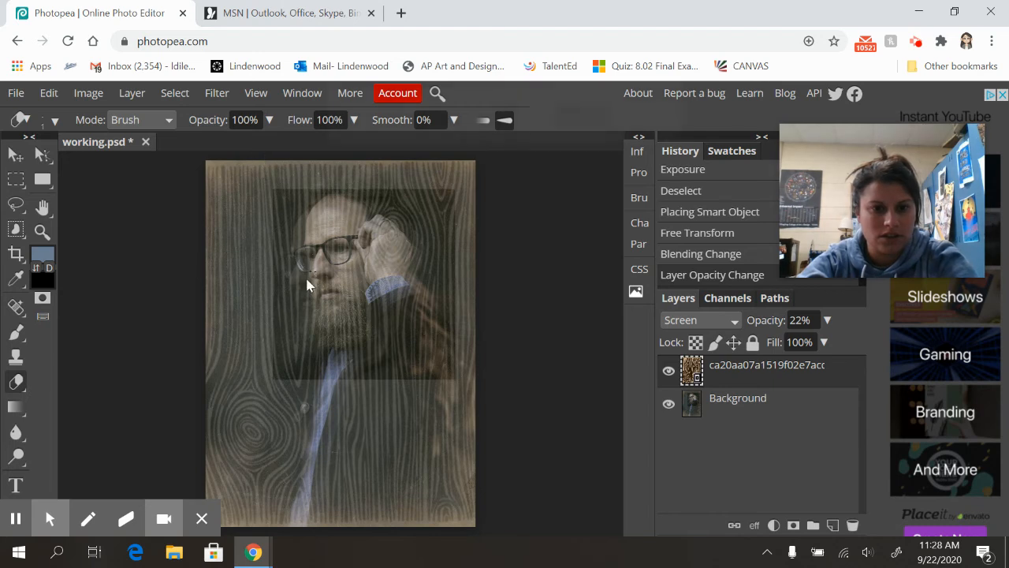
{"action": "left_click", "coordinate": [365, 238]}
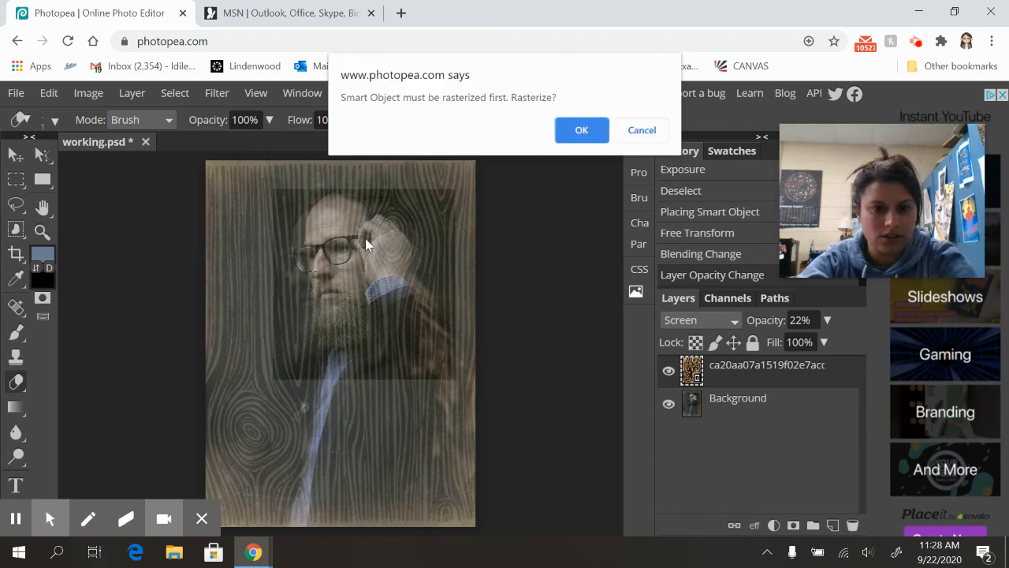
{"action": "left_click", "coordinate": [582, 133]}
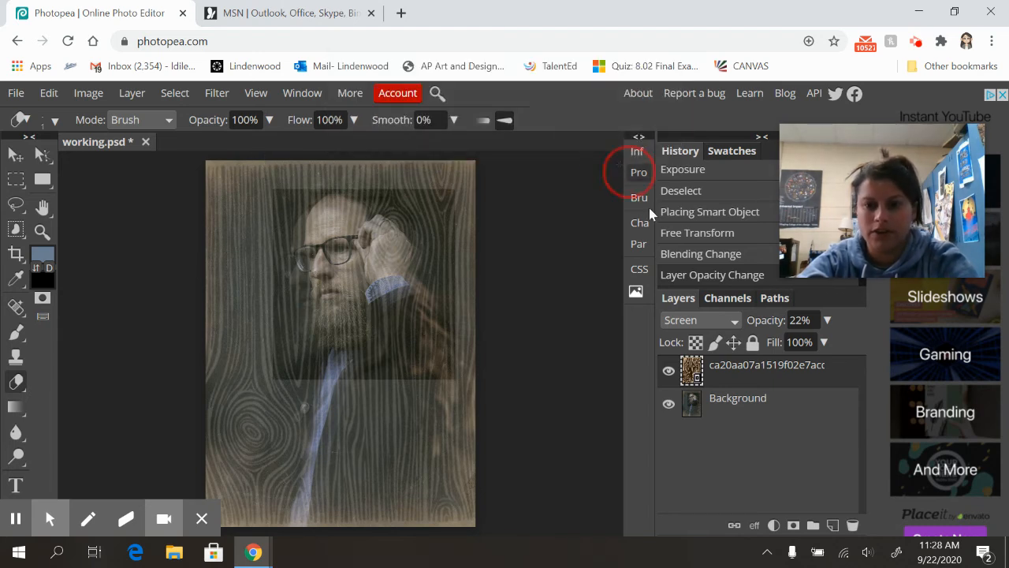
{"action": "mouse_move", "coordinate": [433, 321]}
{"action": "left_mouse_down"}
{"action": "mouse_move", "coordinate": [400, 308]}
{"action": "mouse_move", "coordinate": [384, 357]}
{"action": "mouse_move", "coordinate": [326, 304]}
{"action": "left_mouse_up"}
Convert the rasterized wood-grain layer to a smart object.
{"action": "right_click", "coordinate": [772, 375]}
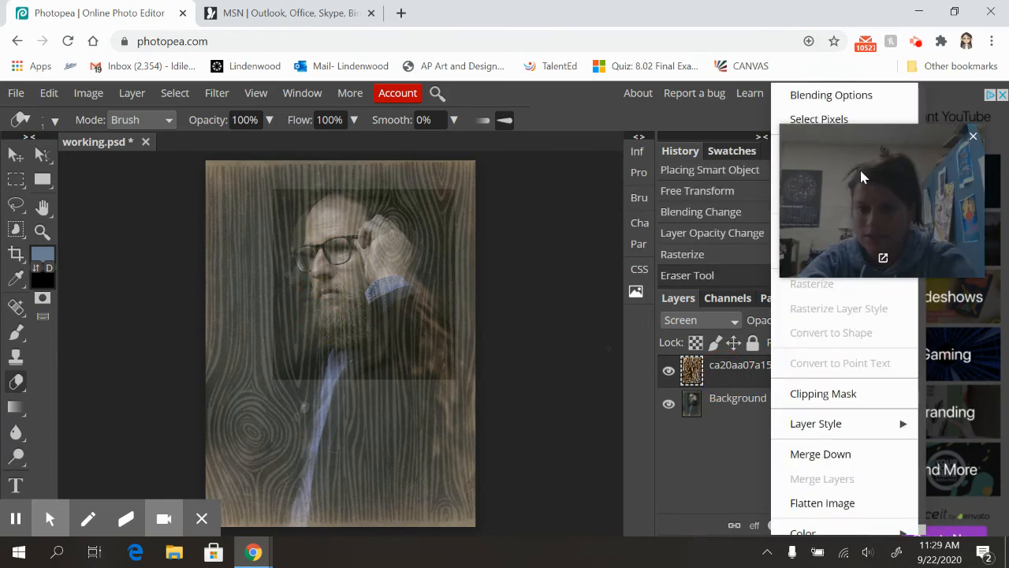
{"action": "left_click_drag", "start_coordinate": [859, 169], "coordinate": [476, 176]}
{"action": "right_click", "coordinate": [755, 375]}
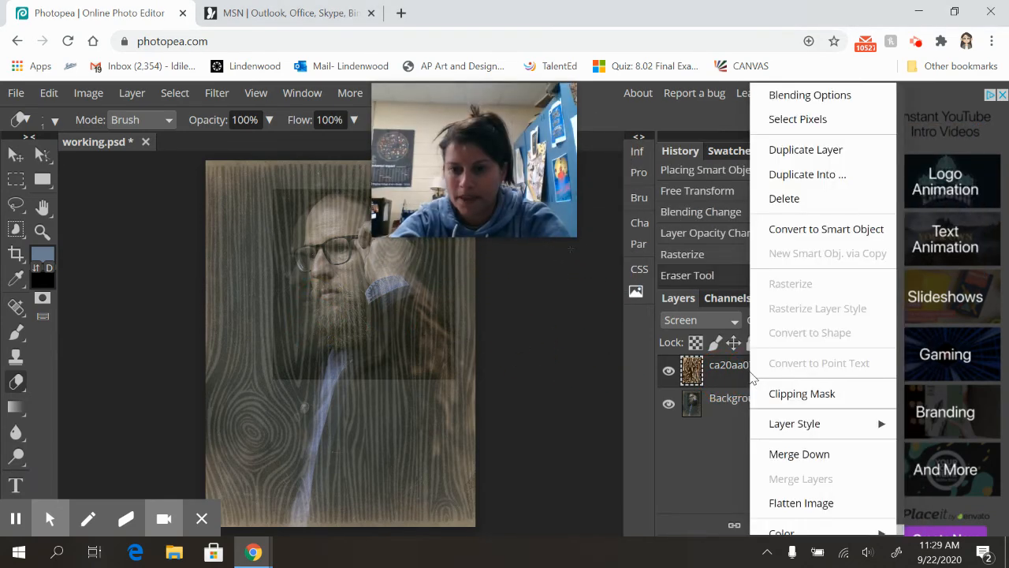
{"action": "left_click", "coordinate": [839, 228]}
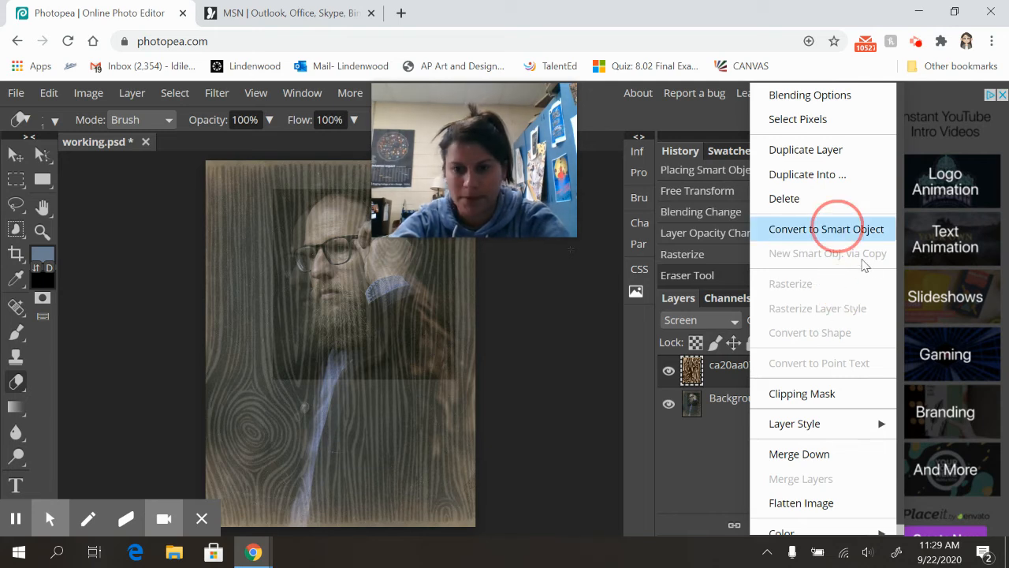
Rasterize the wood-grain smart object and erase two thin strokes across the man's face and beard.
{"action": "right_click", "coordinate": [788, 365]}
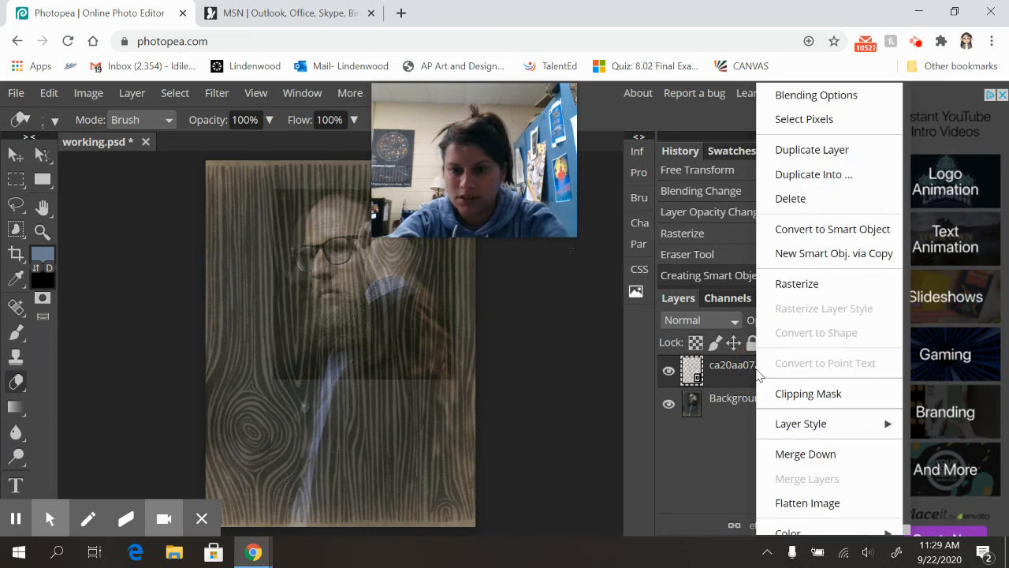
{"action": "left_click", "coordinate": [818, 285]}
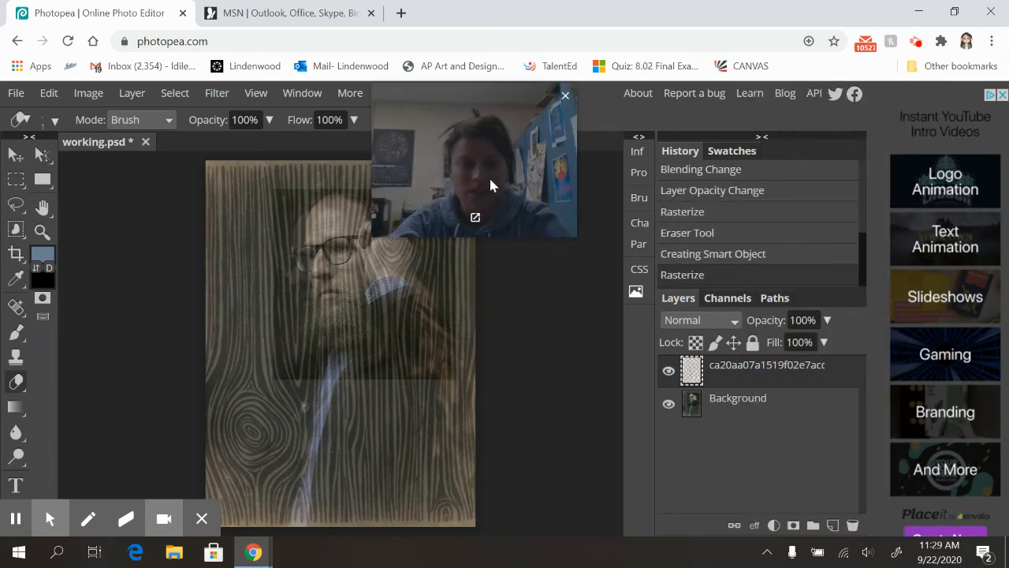
{"action": "left_click_drag", "start_coordinate": [489, 176], "coordinate": [799, 173]}
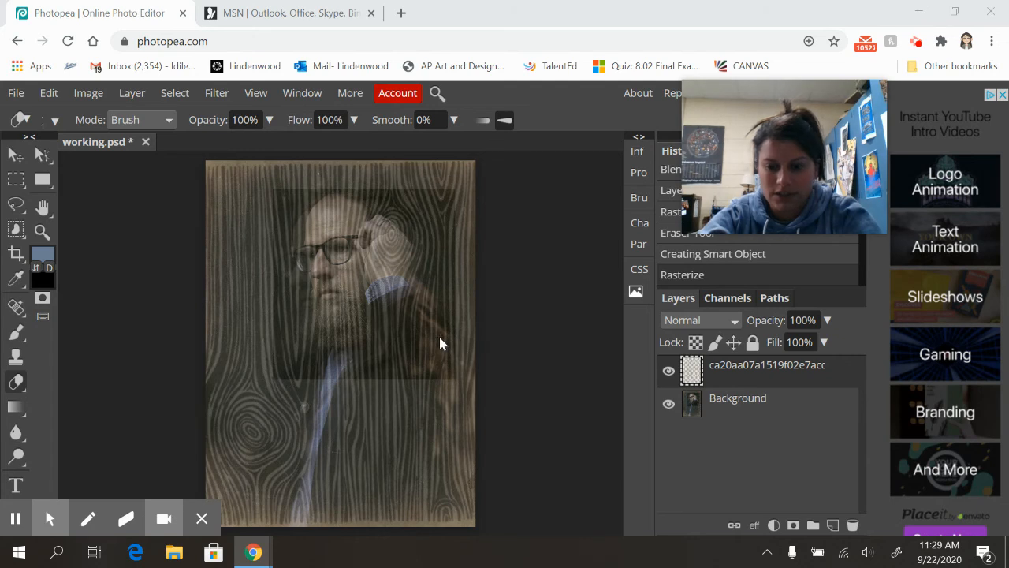
{"action": "mouse_move", "coordinate": [353, 312]}
{"action": "left_mouse_down"}
{"action": "mouse_move", "coordinate": [342, 290]}
{"action": "mouse_move", "coordinate": [349, 286]}
{"action": "left_mouse_up"}
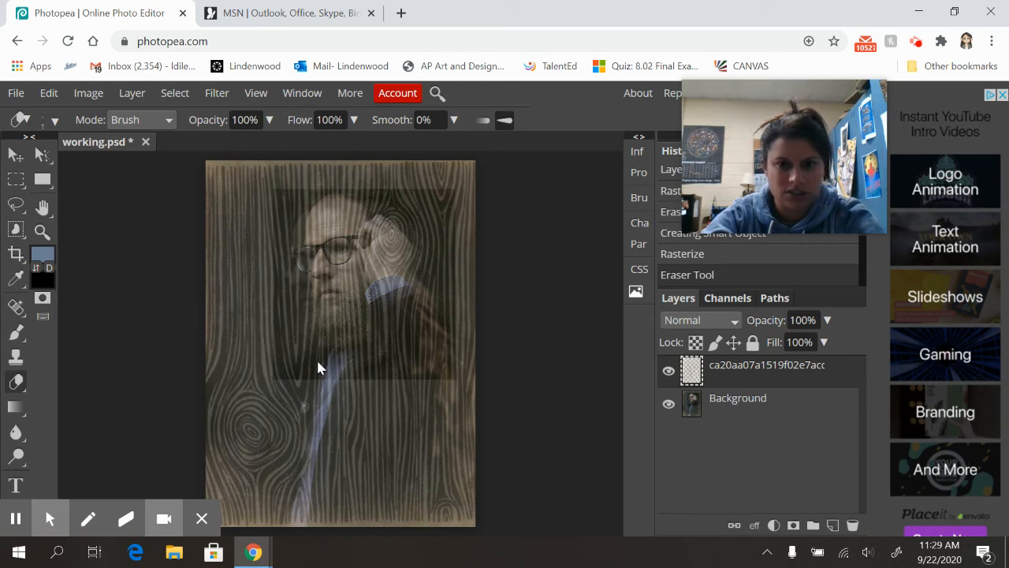
{"action": "mouse_move", "coordinate": [311, 237]}
{"action": "left_mouse_down"}
{"action": "mouse_move", "coordinate": [350, 219]}
{"action": "mouse_move", "coordinate": [418, 323]}
{"action": "left_mouse_up"}
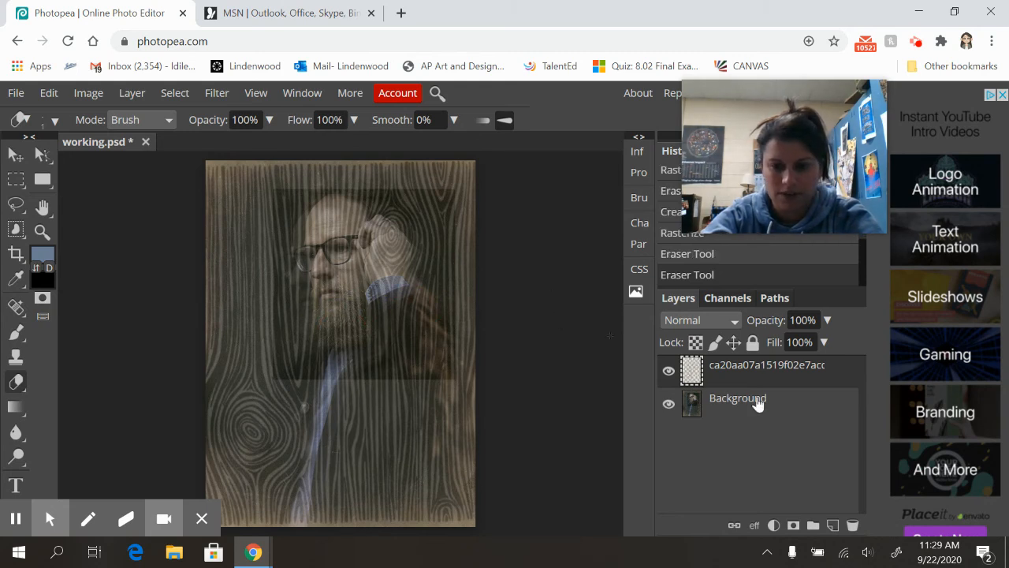
Flatten the wood-grain and portrait layers into one image and erase thin strokes across the man's cheek.
{"action": "left_click", "coordinate": [669, 372]}
{"action": "left_click", "coordinate": [669, 372]}
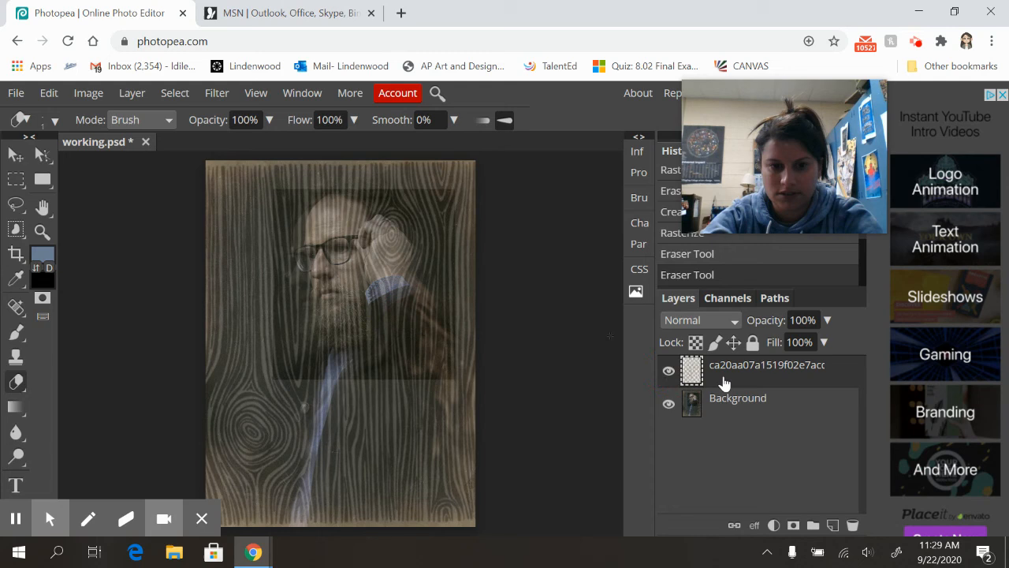
{"action": "right_click", "coordinate": [725, 383]}
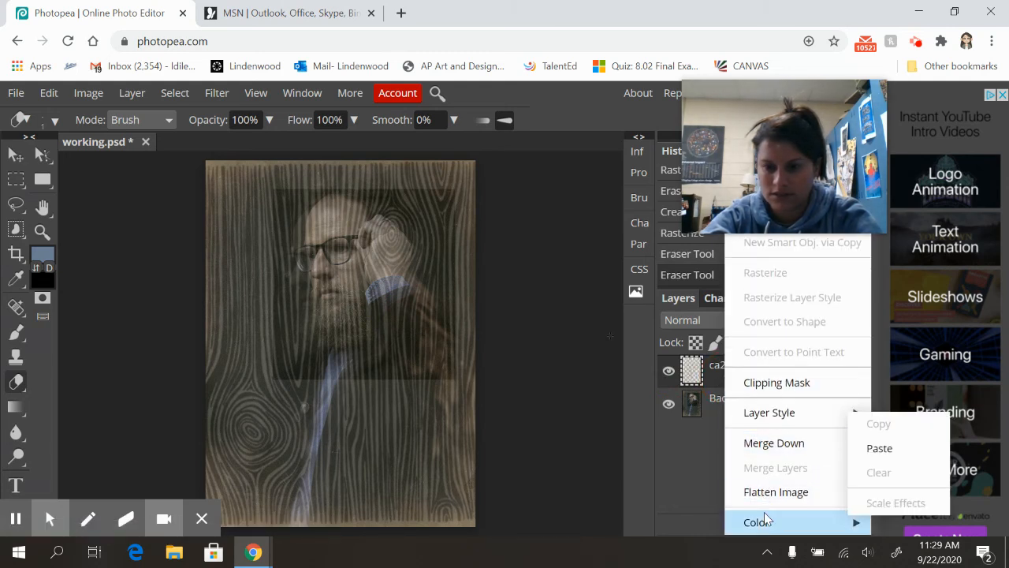
{"action": "left_click", "coordinate": [770, 492]}
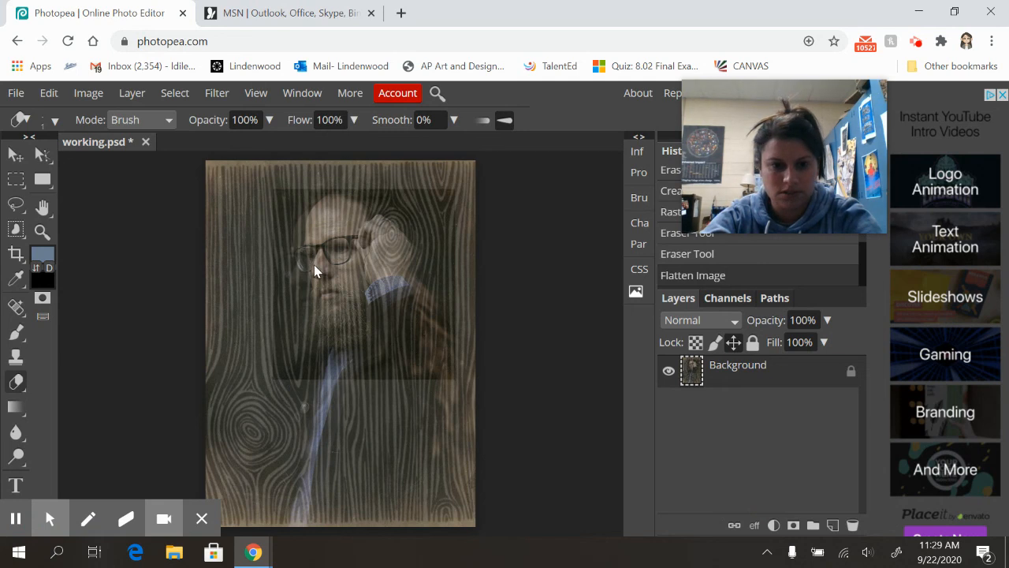
{"action": "left_click", "coordinate": [376, 278]}
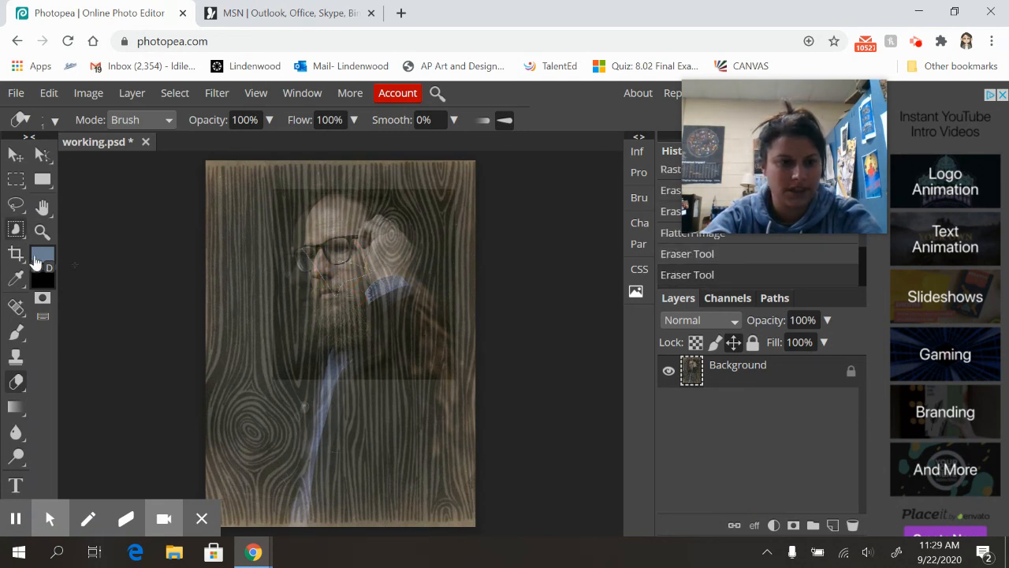
Switch to the Rectangle Select tool and clear any selection on the flattened portrait.
{"action": "left_click", "coordinate": [15, 179]}
{"action": "left_click", "coordinate": [283, 249]}
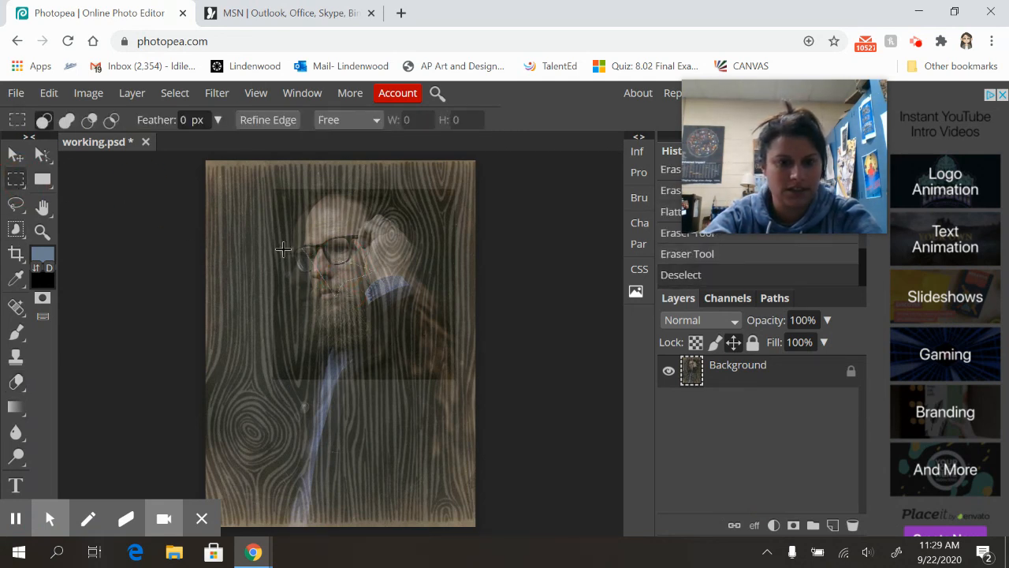
{"action": "left_click", "coordinate": [371, 260]}
{"action": "left_click", "coordinate": [874, 92]}
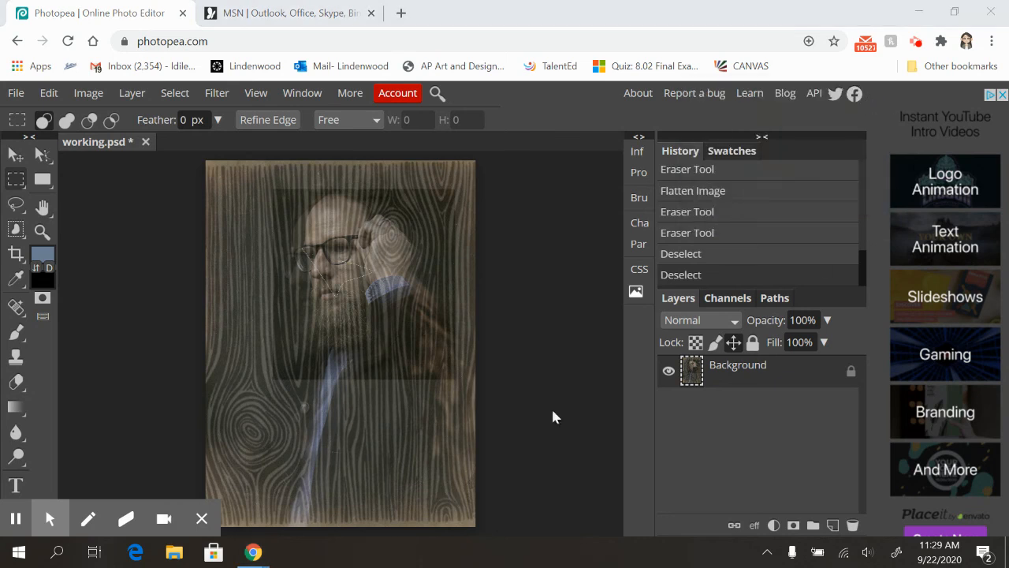